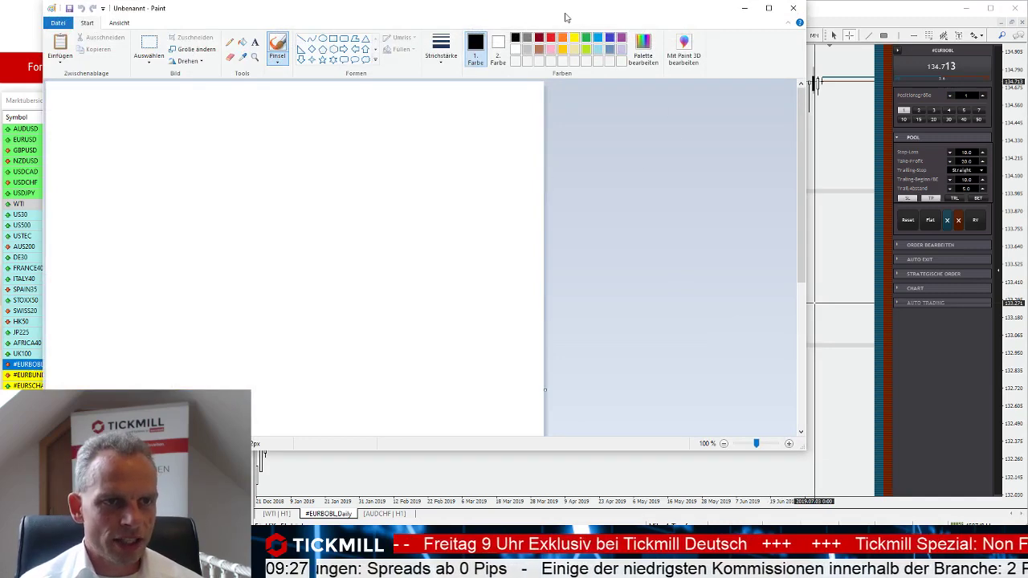
drag(564, 16, 770, 21)
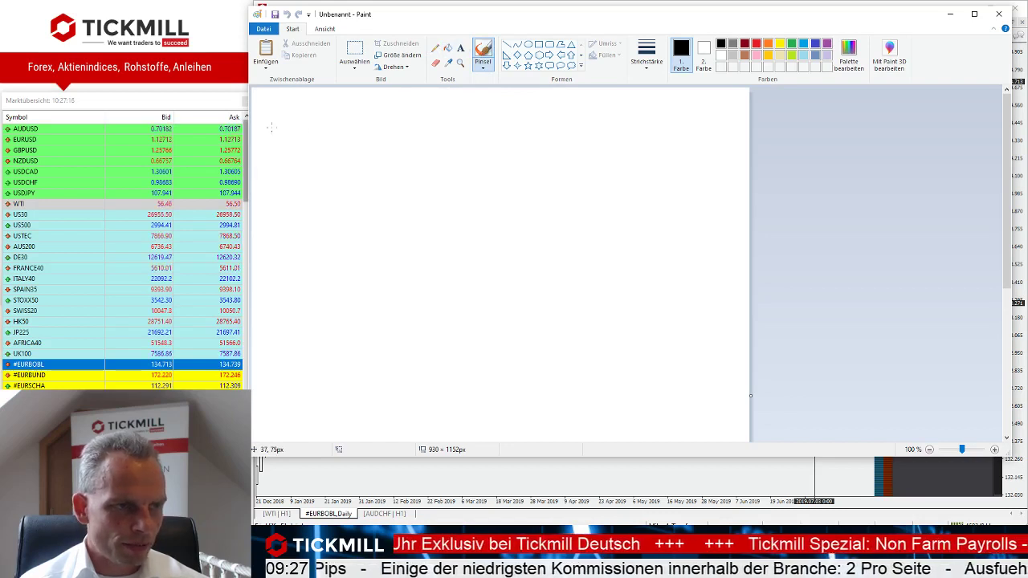
mouse_move(272, 127)
mouse_down()
mouse_move(282, 119)
mouse_move(280, 137)
mouse_up()
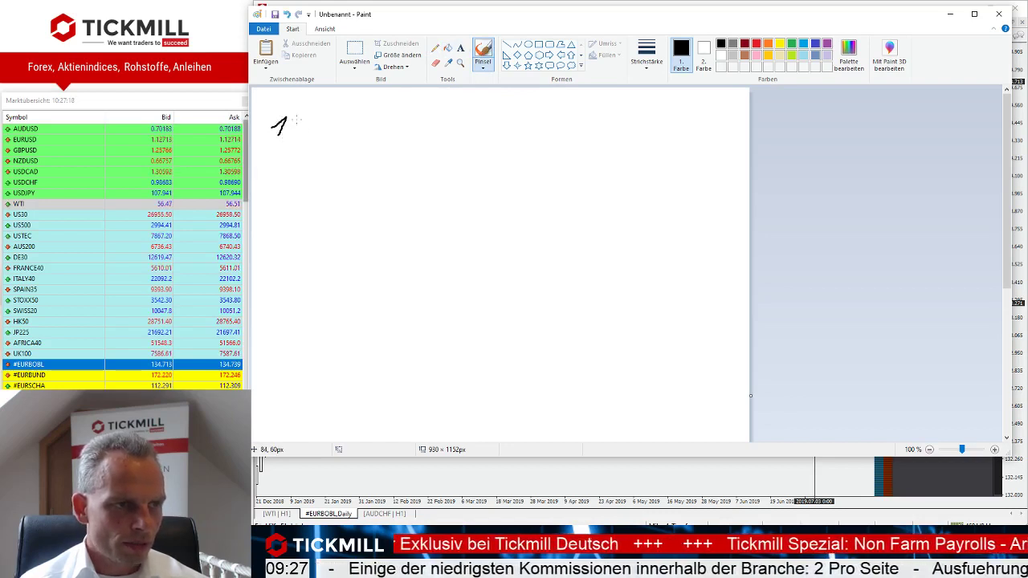
click(998, 14)
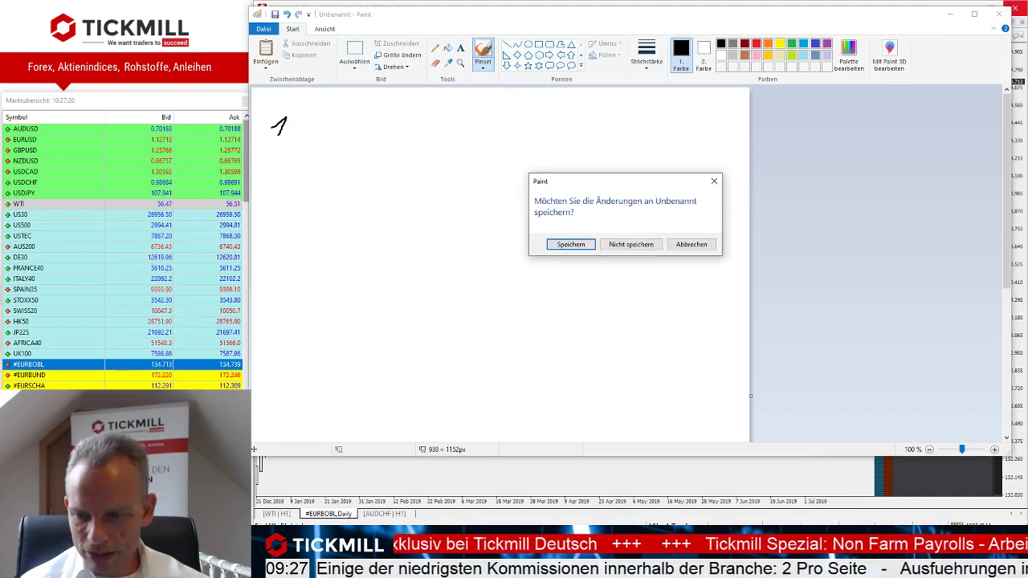
click(643, 246)
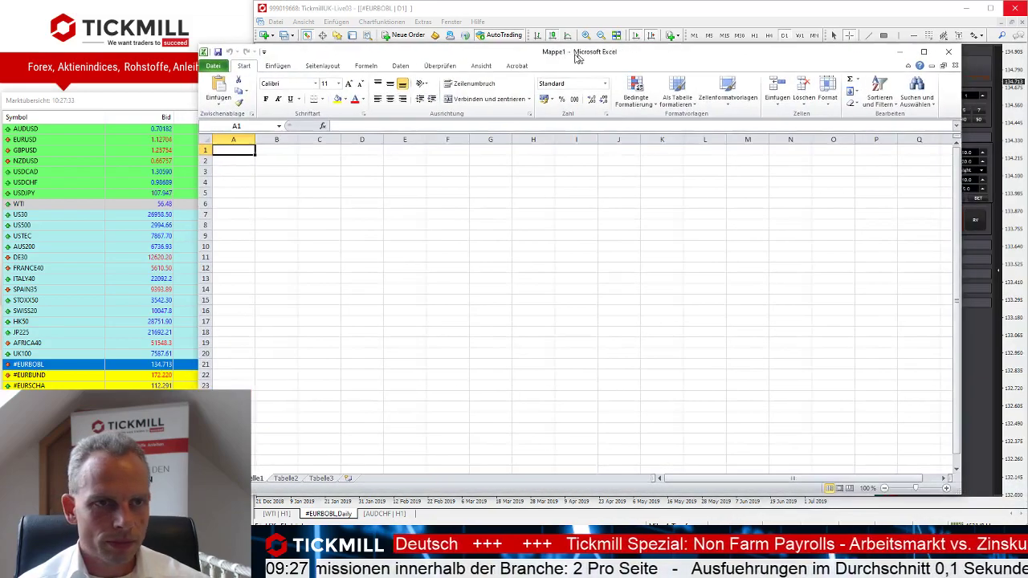
Step: In the blank Excel workbook, enter the label Nominal in A1 and the value 10000 in B1
drag(552, 41, 641, 52)
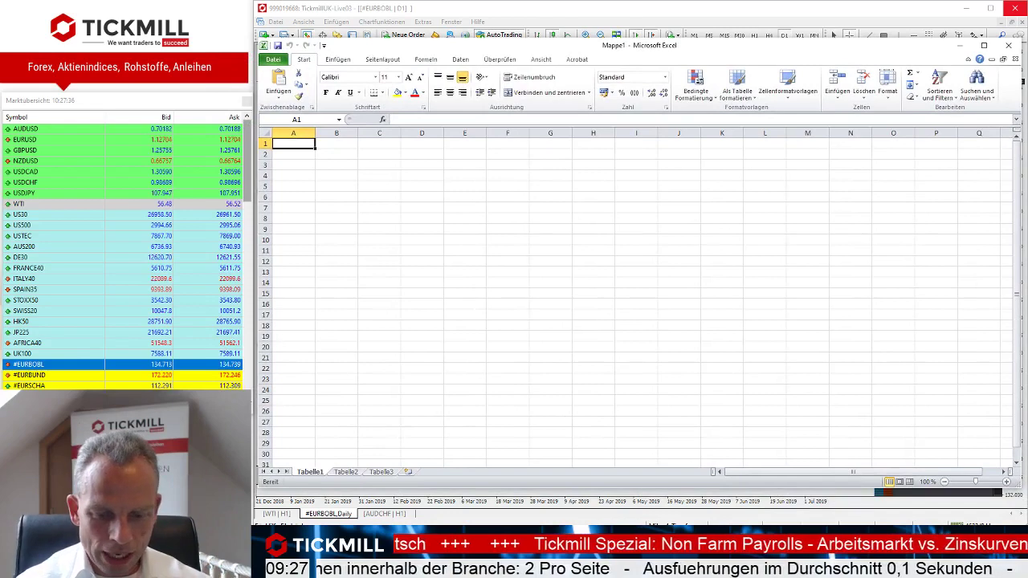
text(No)
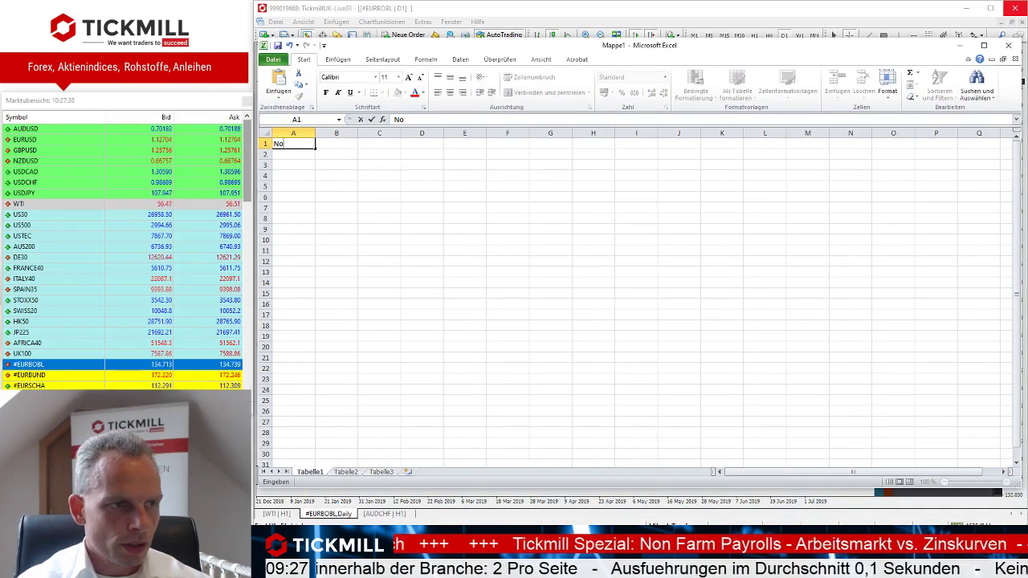
text(minal)
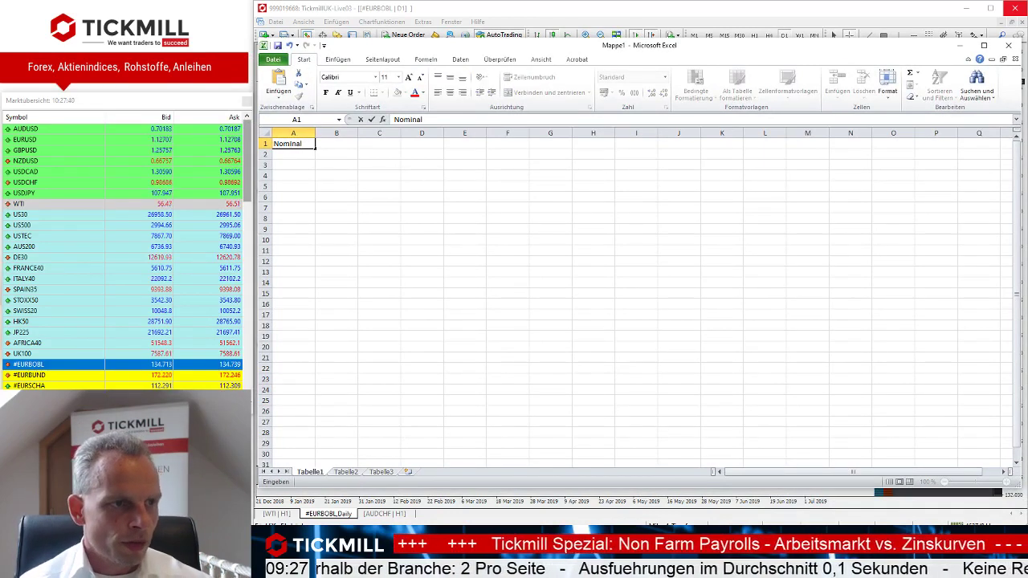
click(347, 150)
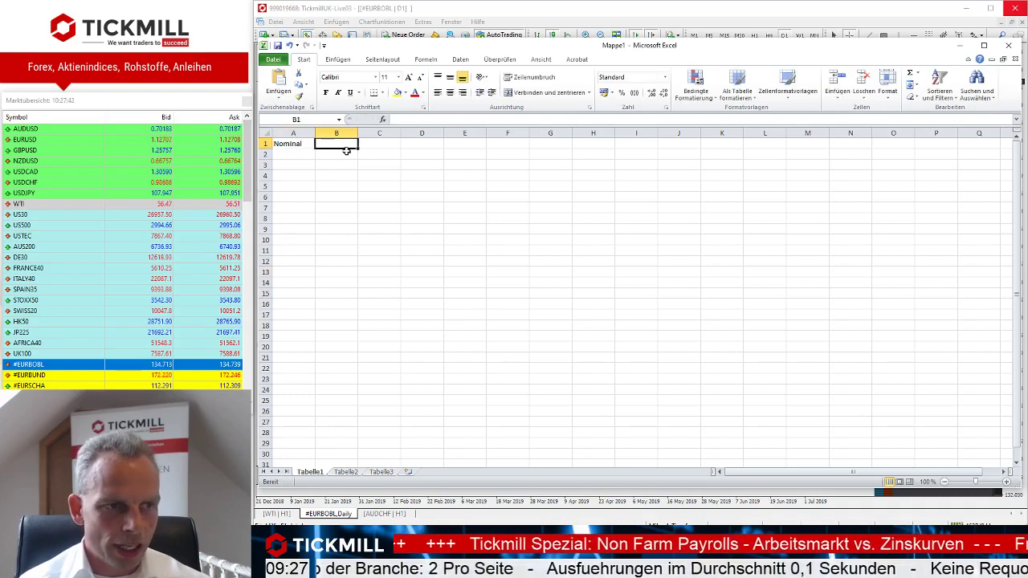
text(10000)
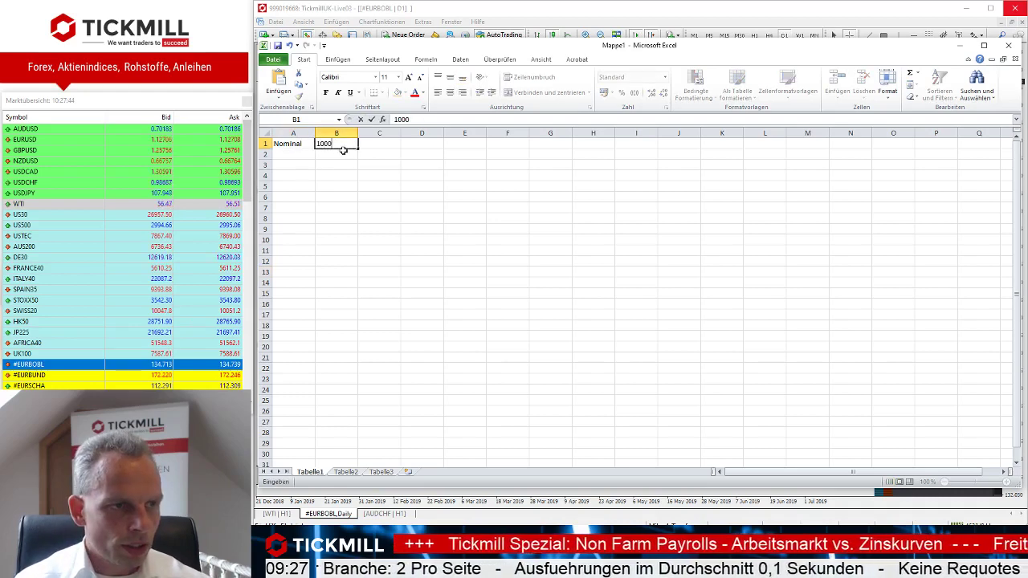
Step: Add the label Zins in A2 with the interest rate 3% in B2
click(293, 151)
text(Z)
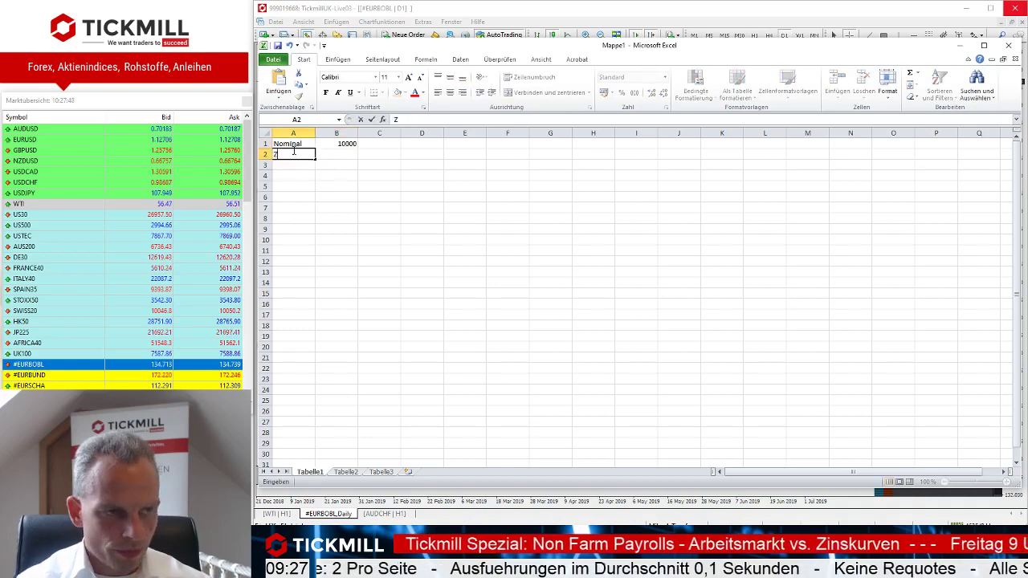
text(ins)
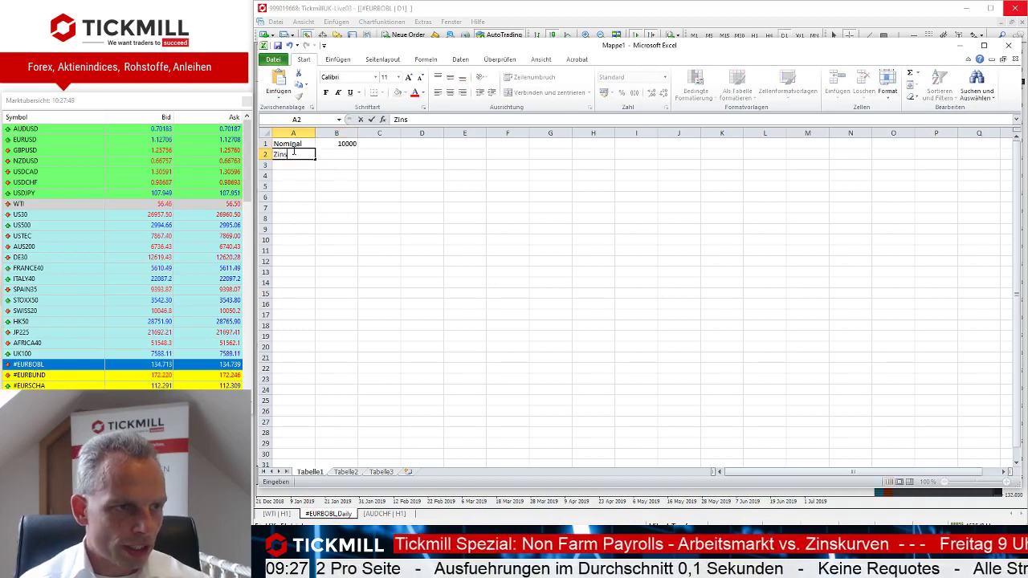
click(348, 151)
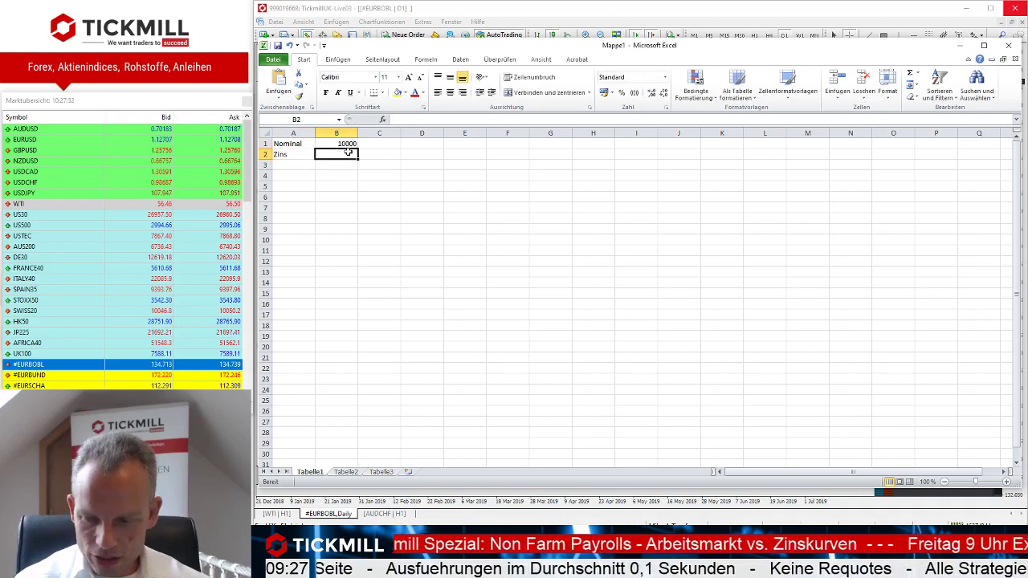
text(3)
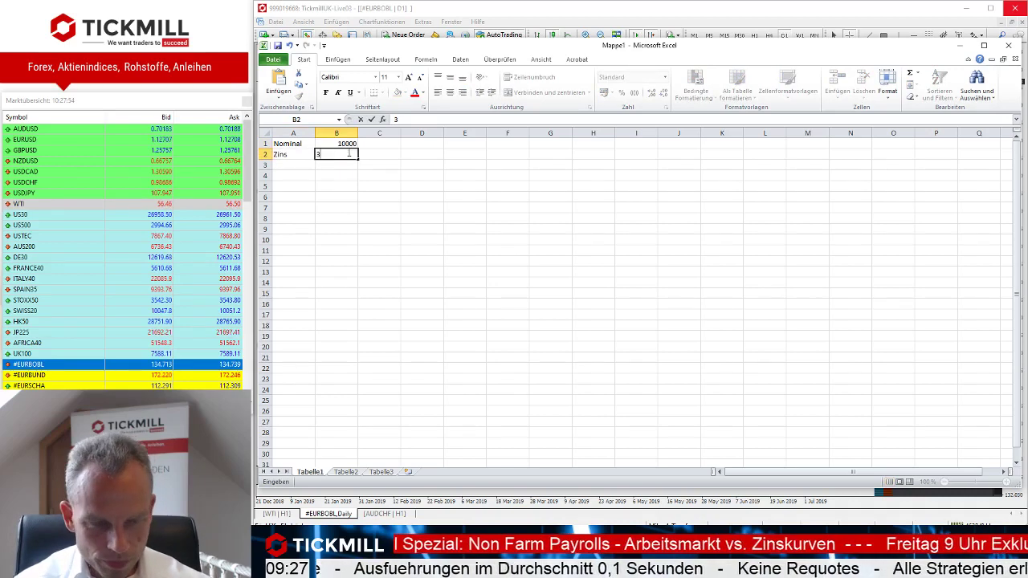
text(%)
Step: Add the label Rend. in A3 with the amount 300 in B3
click(292, 164)
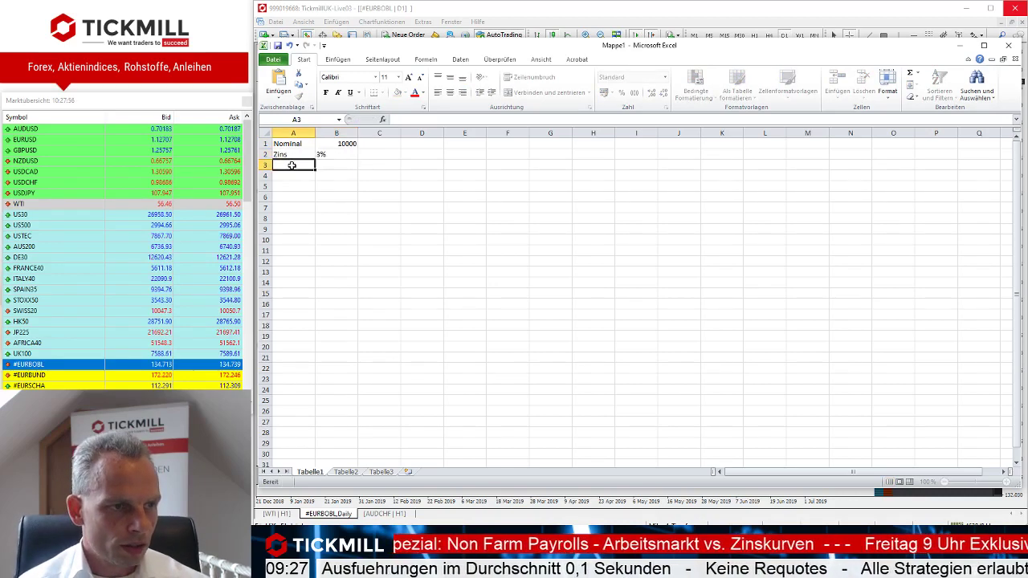
text(Rend)
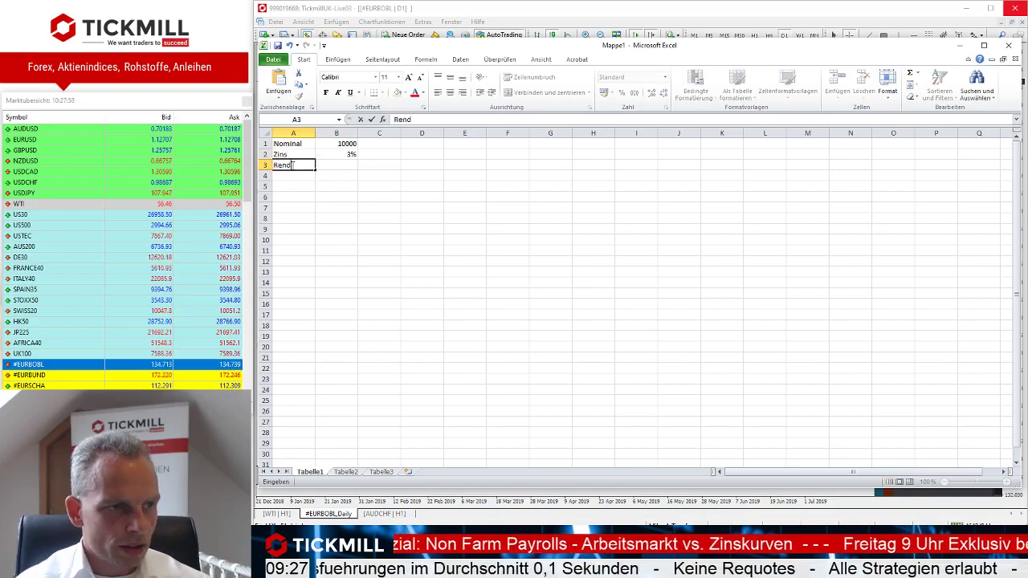
text(.)
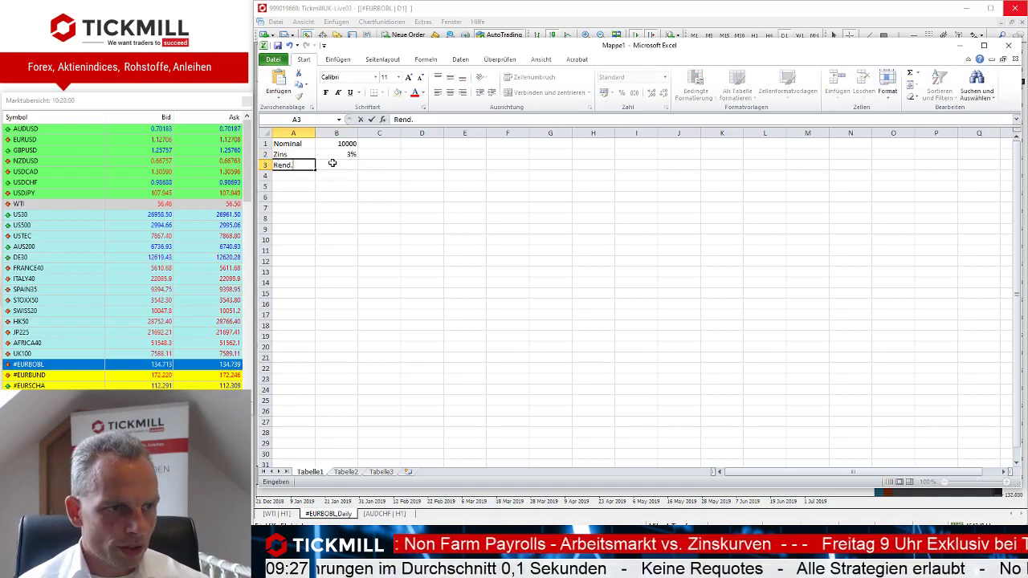
click(332, 163)
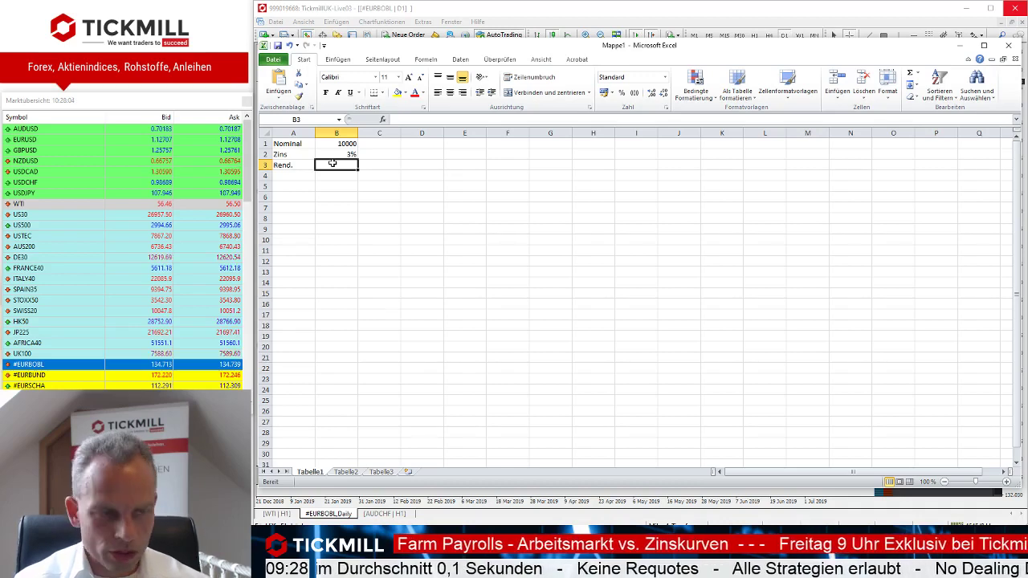
text(300)
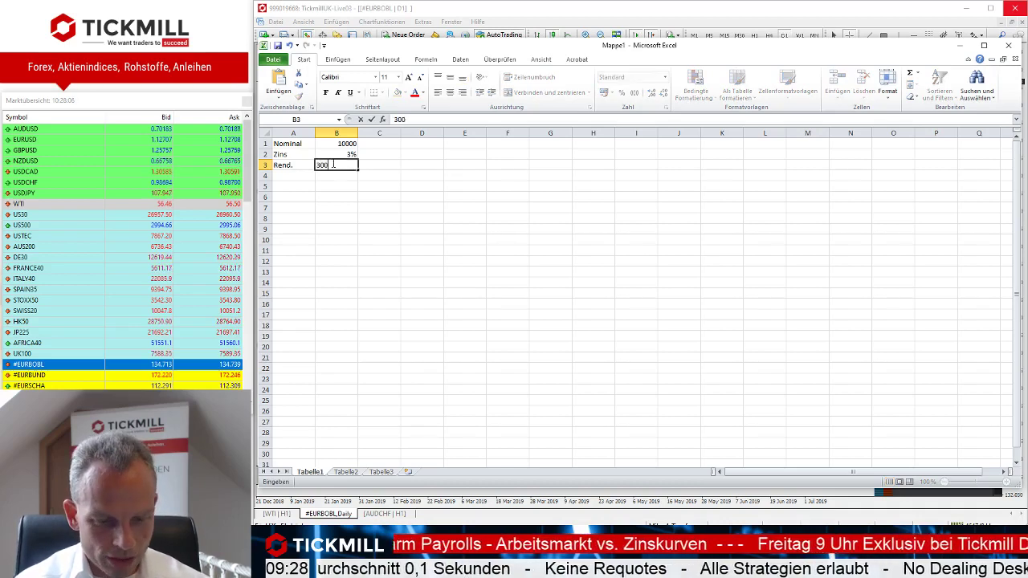
click(317, 196)
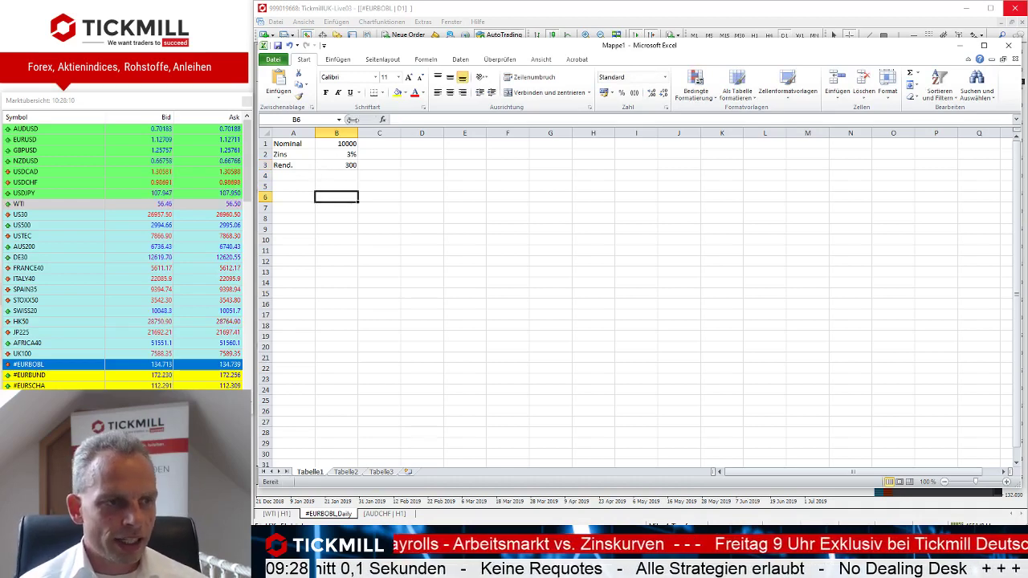
Step: Replace the label in A3 with Zinszahl
click(296, 165)
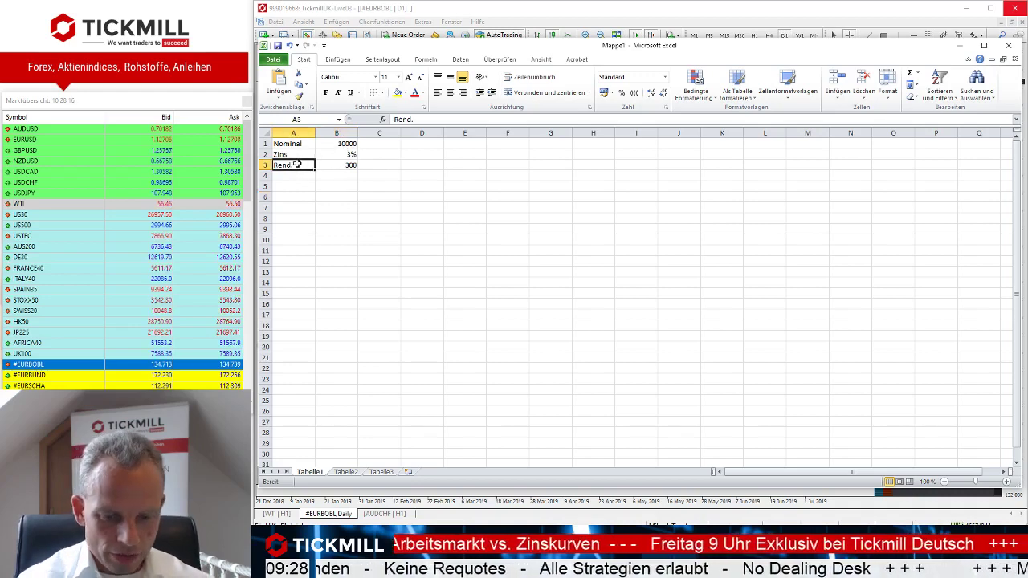
text(Z)
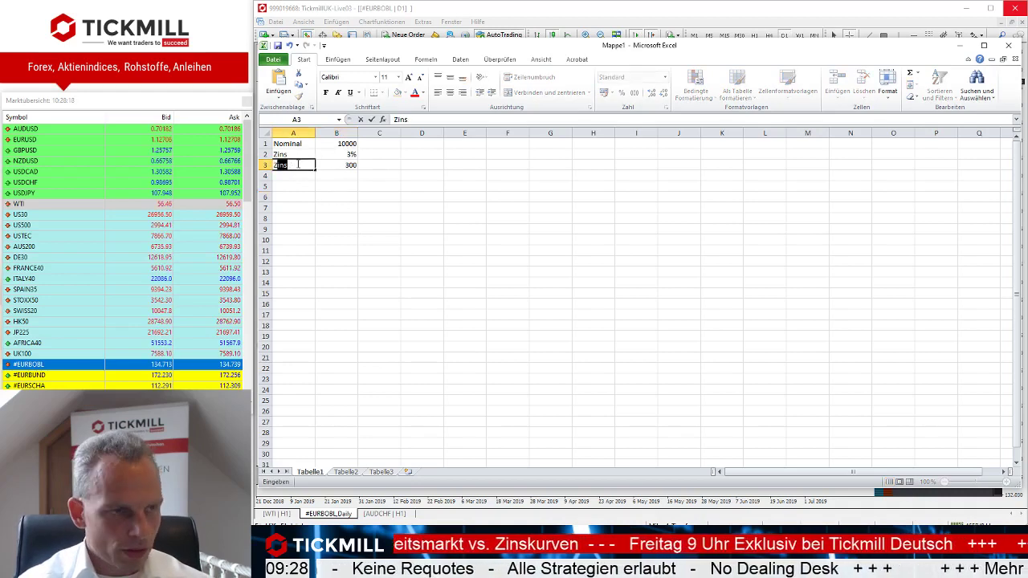
text(i)
key(BackSpace)
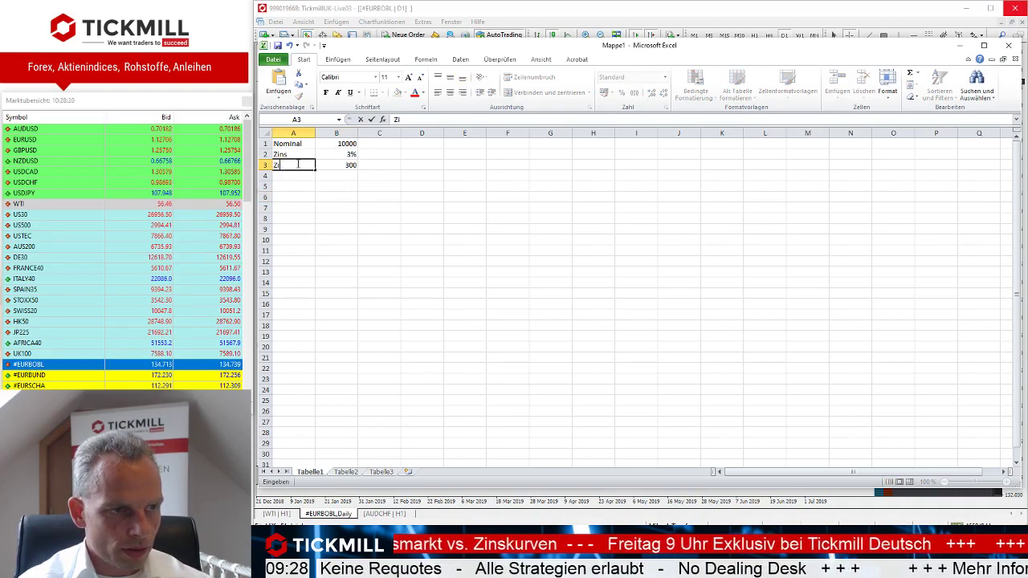
text(nszahl.)
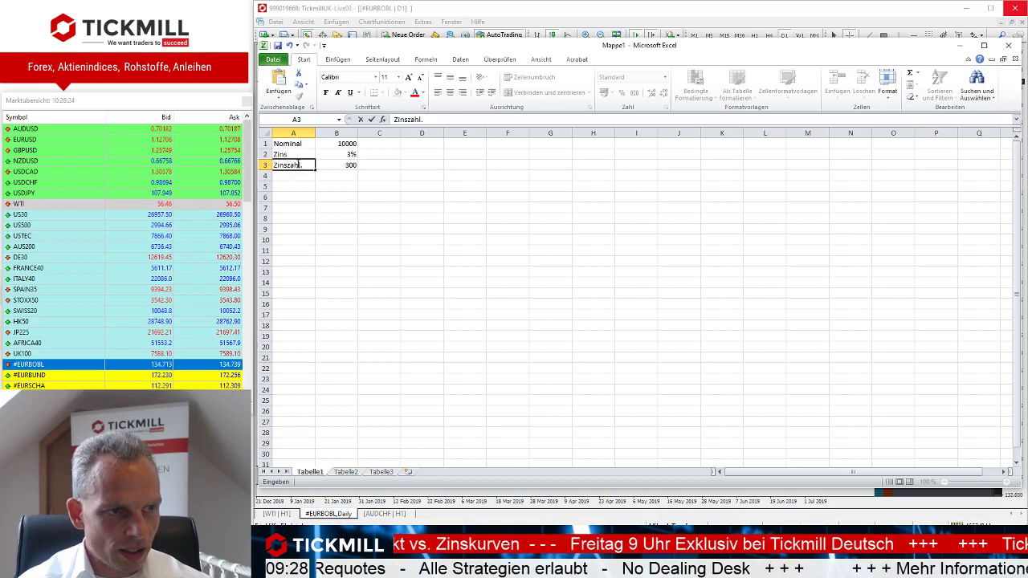
key(Return)
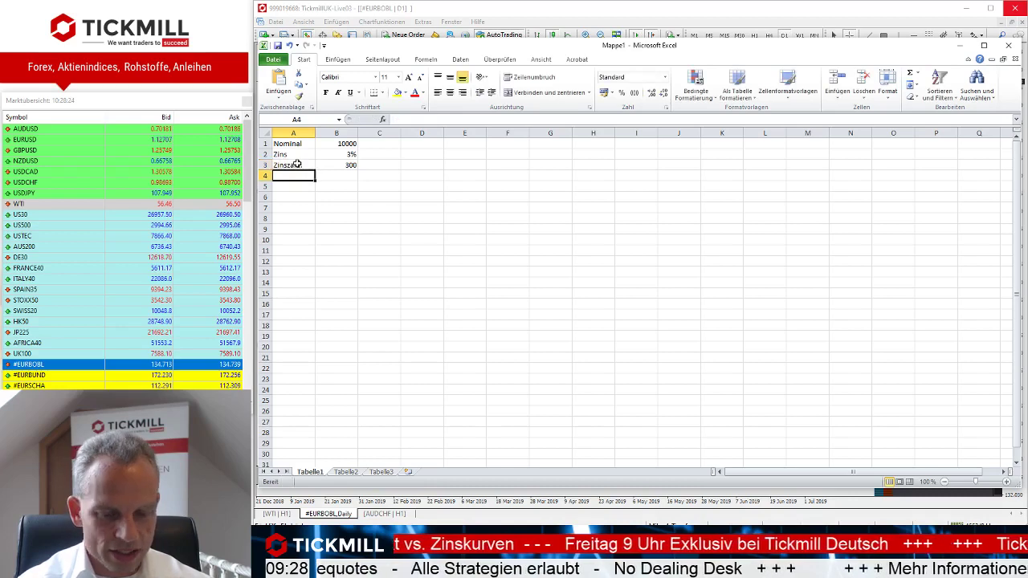
Step: Add a Rendite row with 300 in row 4, and move the block A2:B4 down one row to free row 2
text(Rendite)
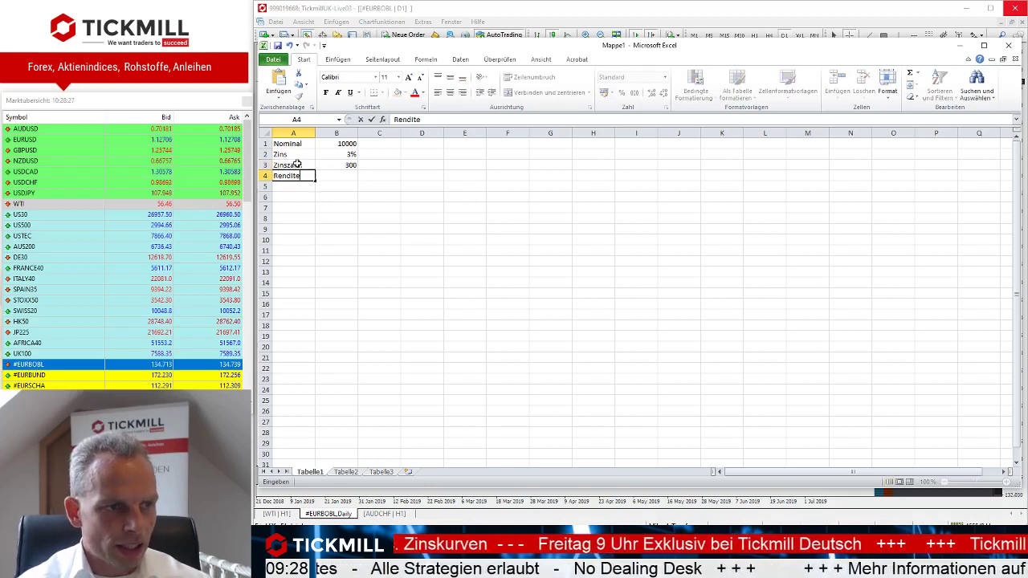
key(Tab)
text(3)
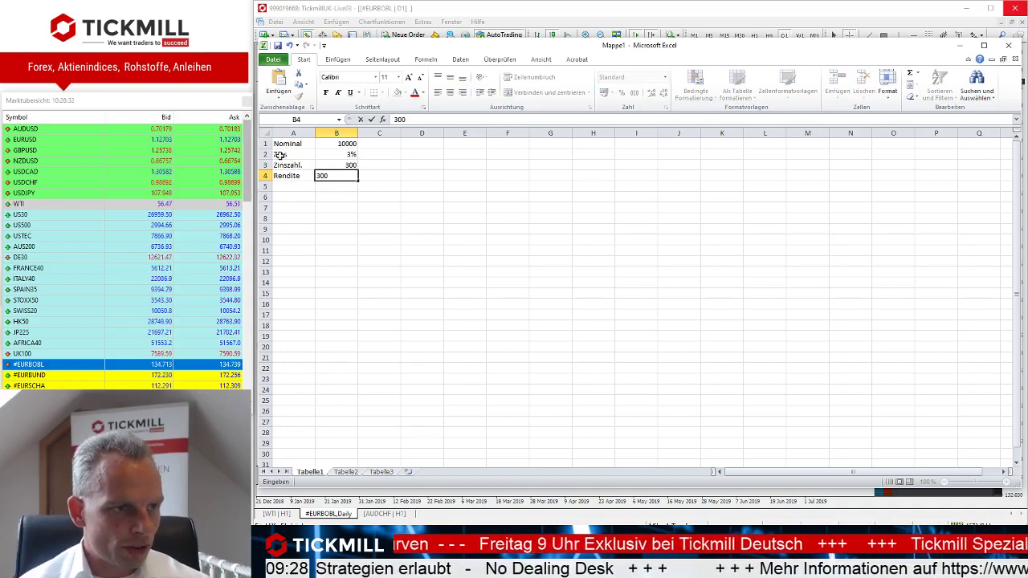
click(279, 154)
drag(281, 155, 330, 183)
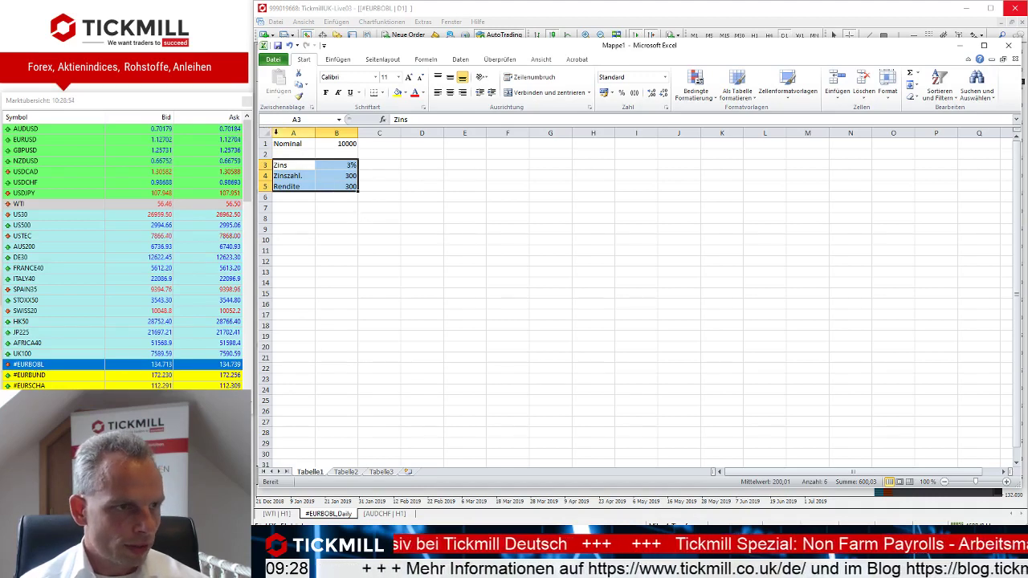
Step: Set the whole sheet's font size to 18 and widen column A to fit its labels
click(265, 137)
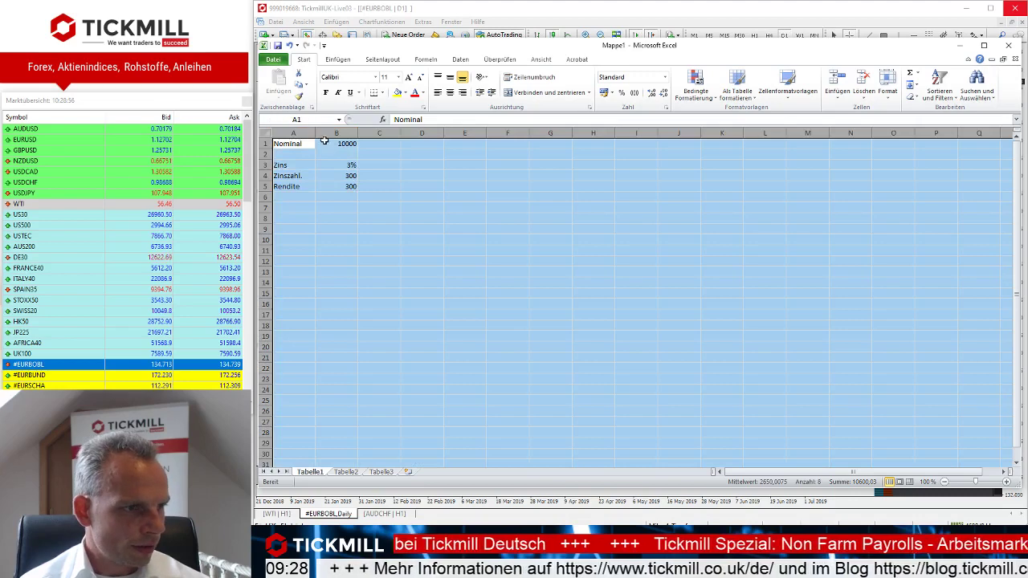
click(398, 78)
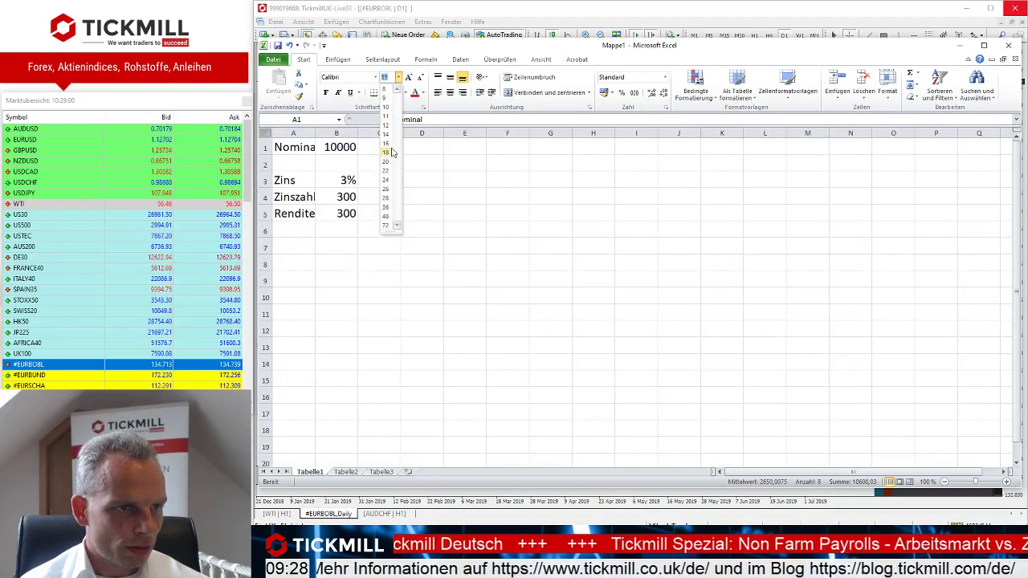
click(390, 153)
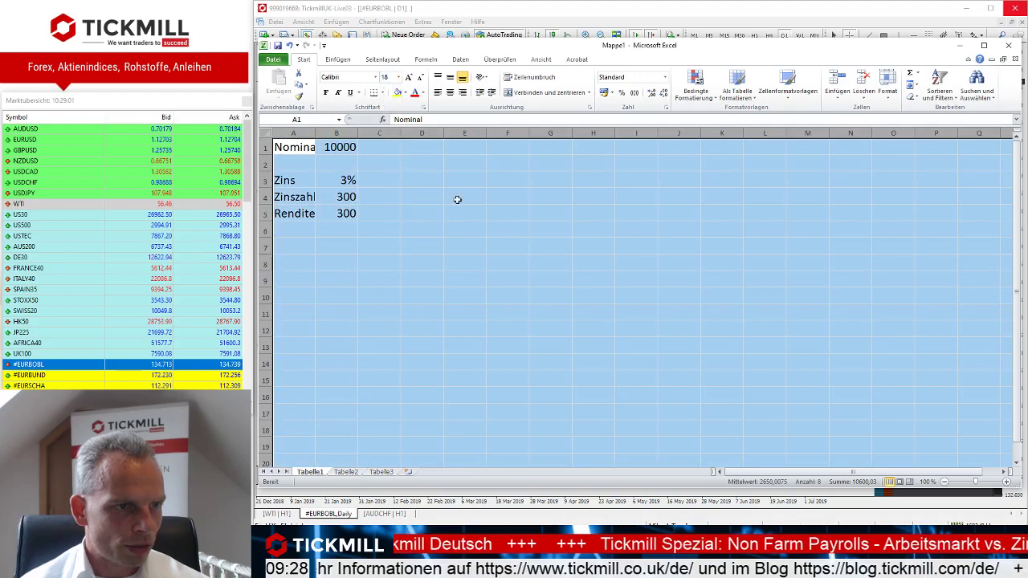
click(305, 162)
drag(316, 133, 323, 133)
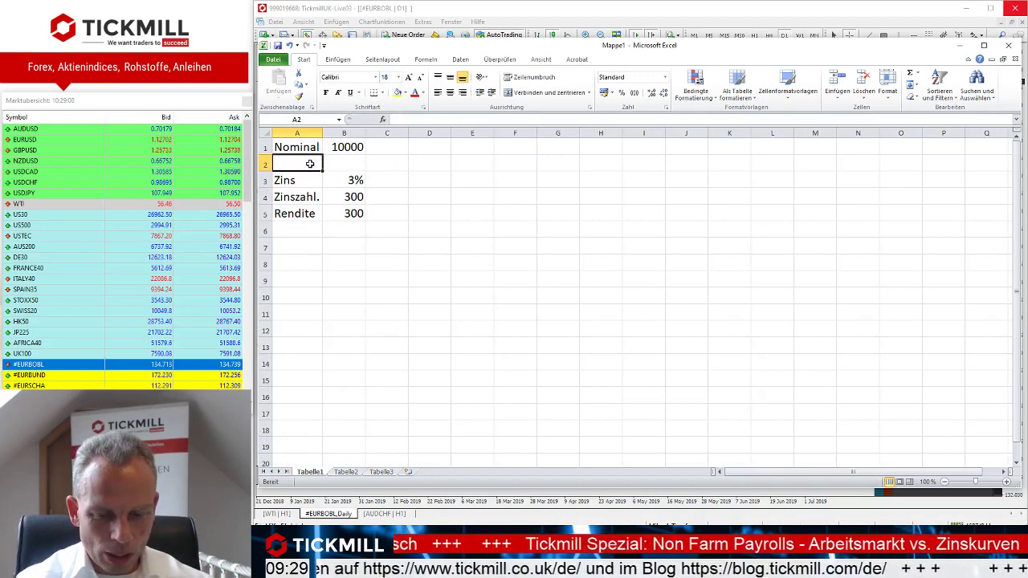
Step: Fill the empty row 2 with the label Kaufkurs in A2 and 100% in B2
text(Kaufkurs)
key(Tab)
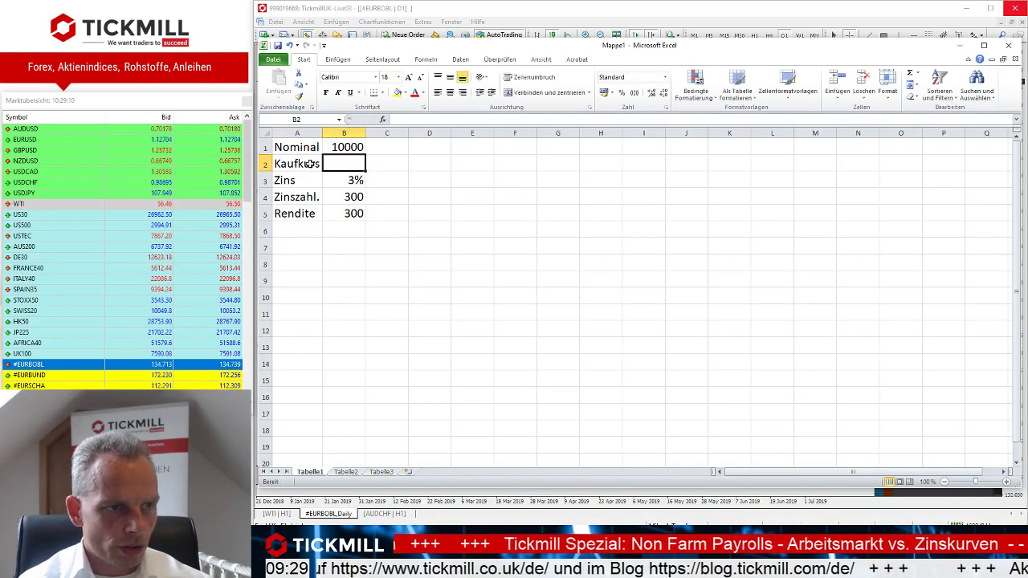
text(100)
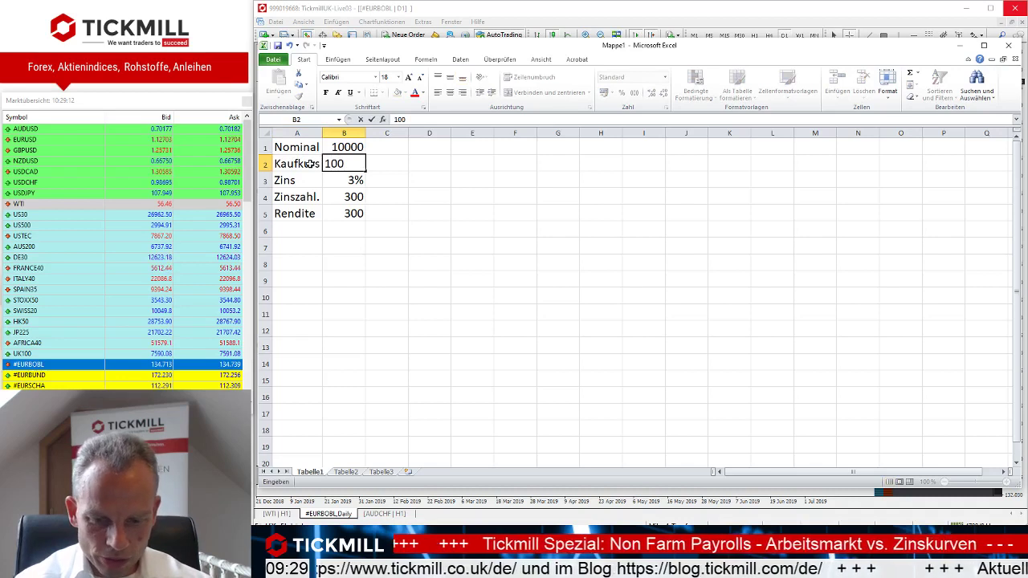
text(%)
click(344, 296)
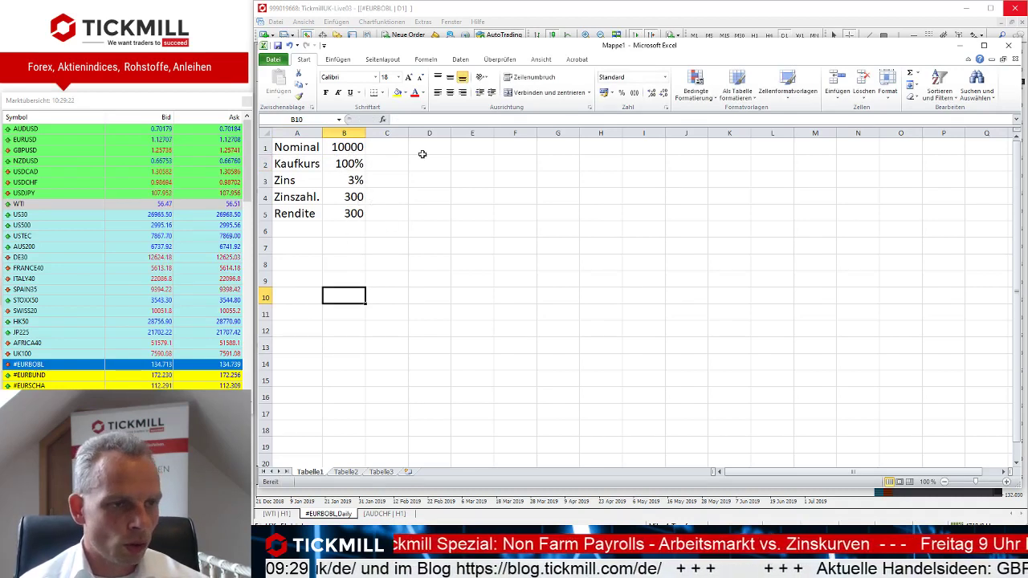
Step: Start a second bond example in column D with nominal 10000 in D1 and purchase price 110 in D2
click(441, 148)
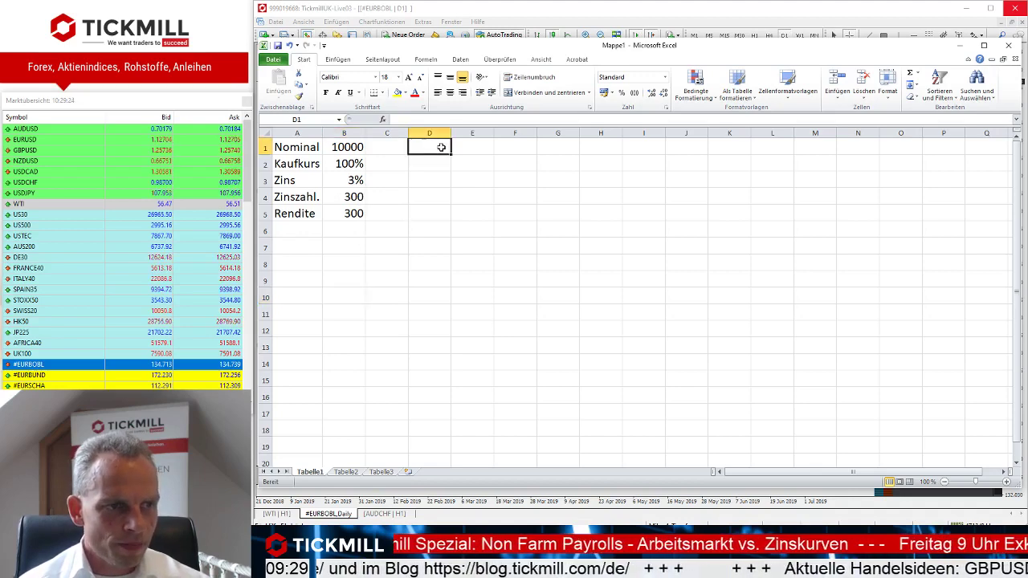
text(10000)
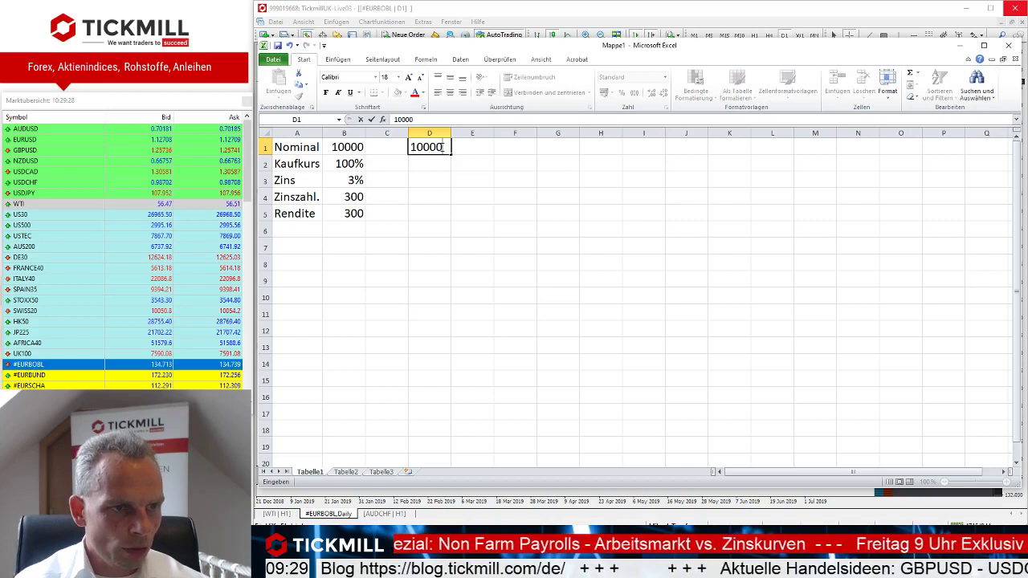
key(Return)
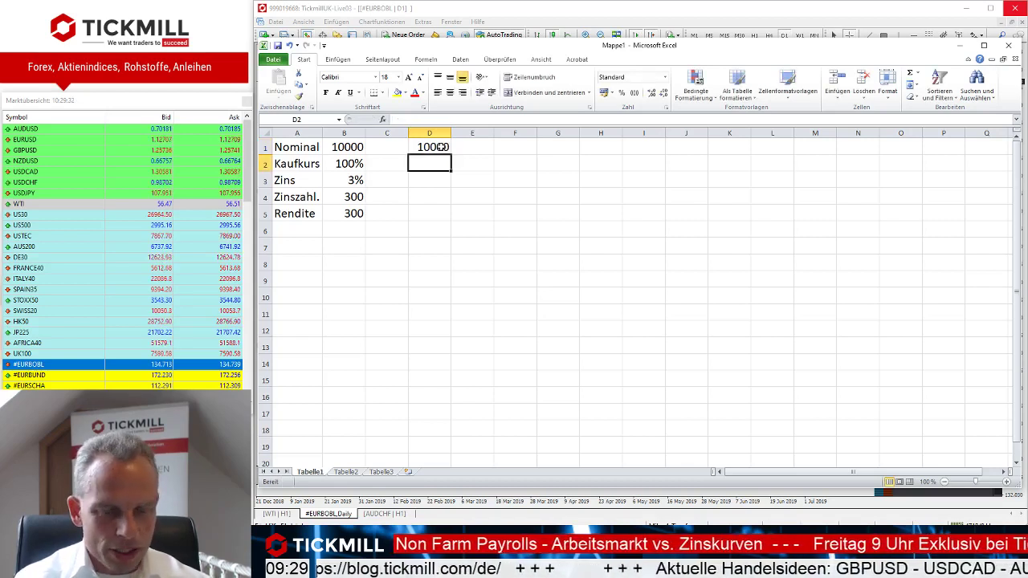
text(110)
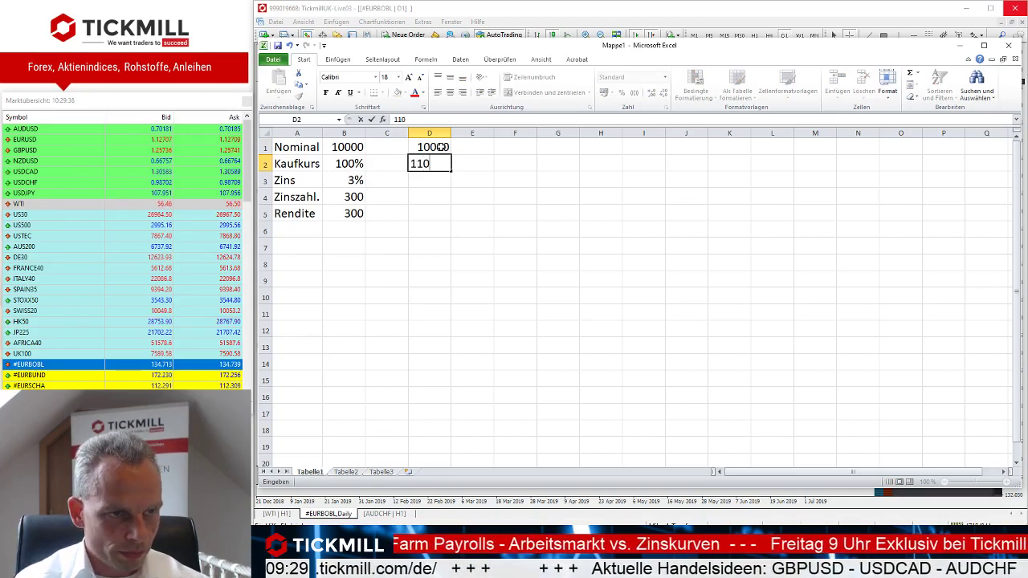
key(Return)
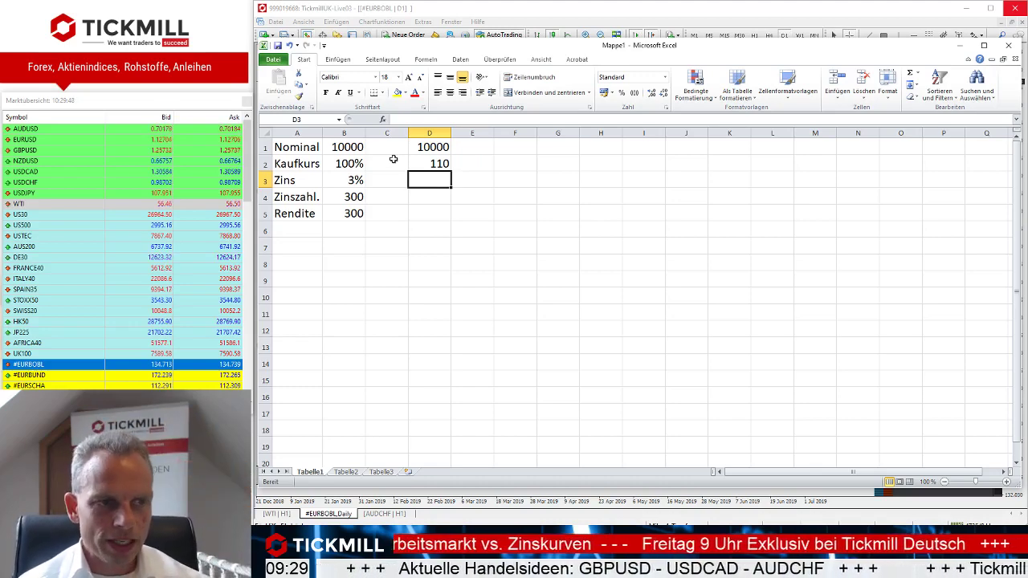
Step: Enter the interest rate 3% in D3 and the interest payment 300 in D4
text(3)
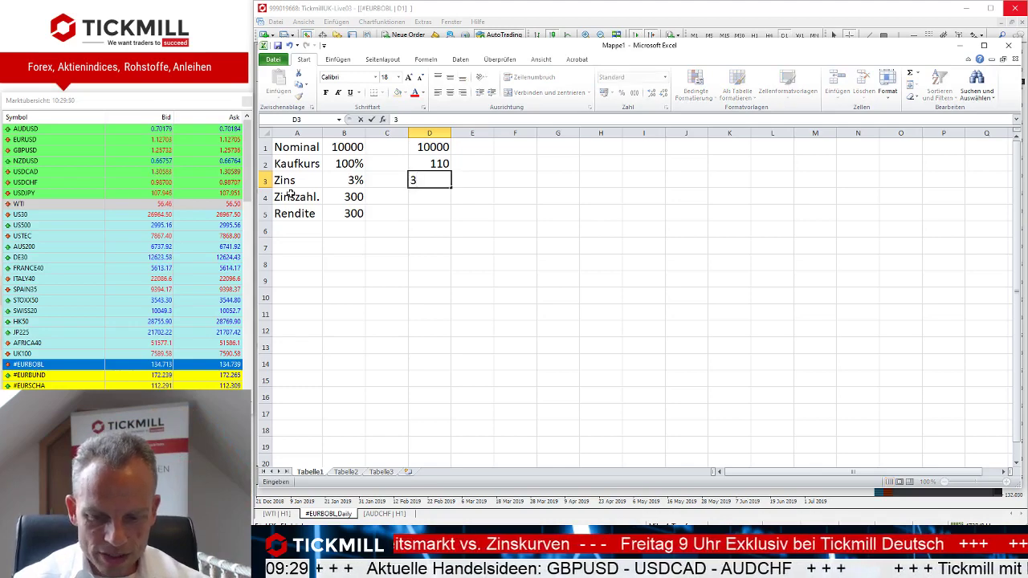
text(%)
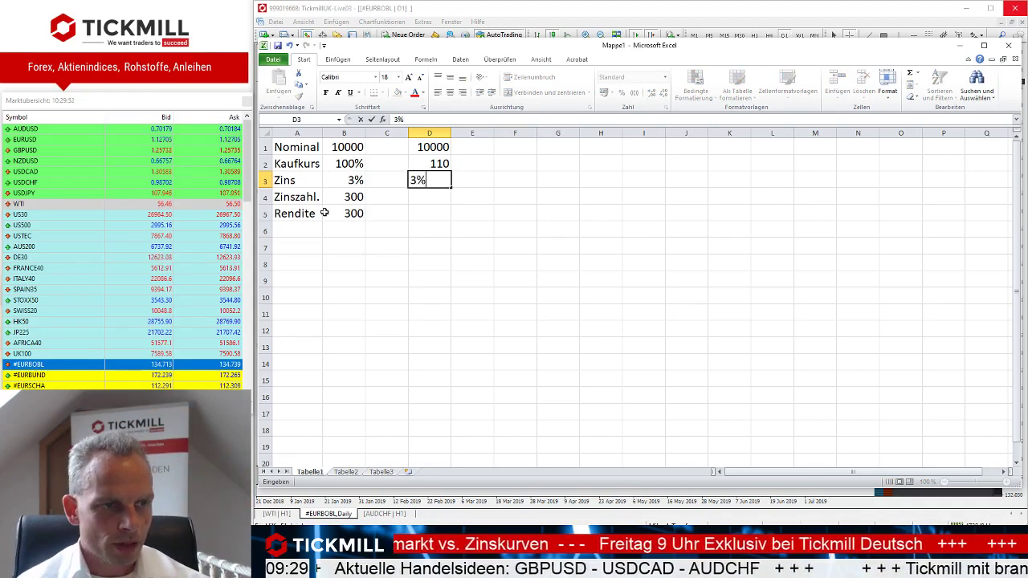
click(418, 196)
text(3000)
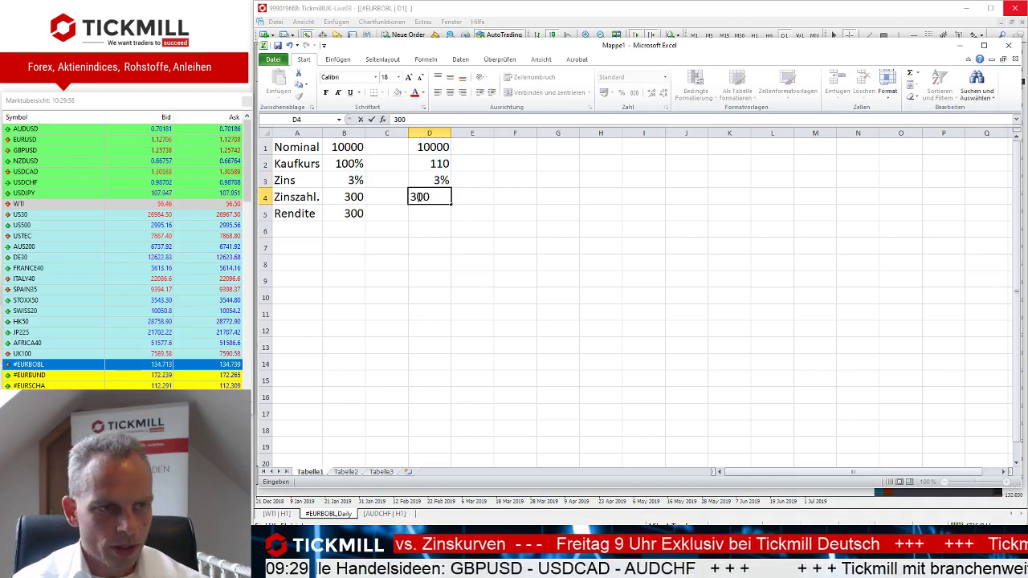
key(Return)
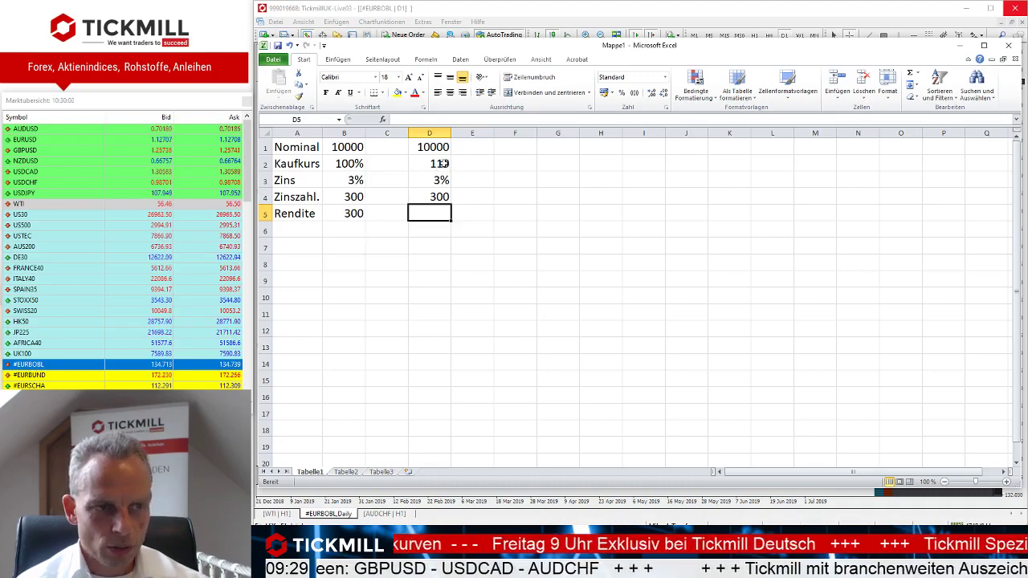
Step: Change the purchase price in D2 to a percentage, 110%
click(444, 163)
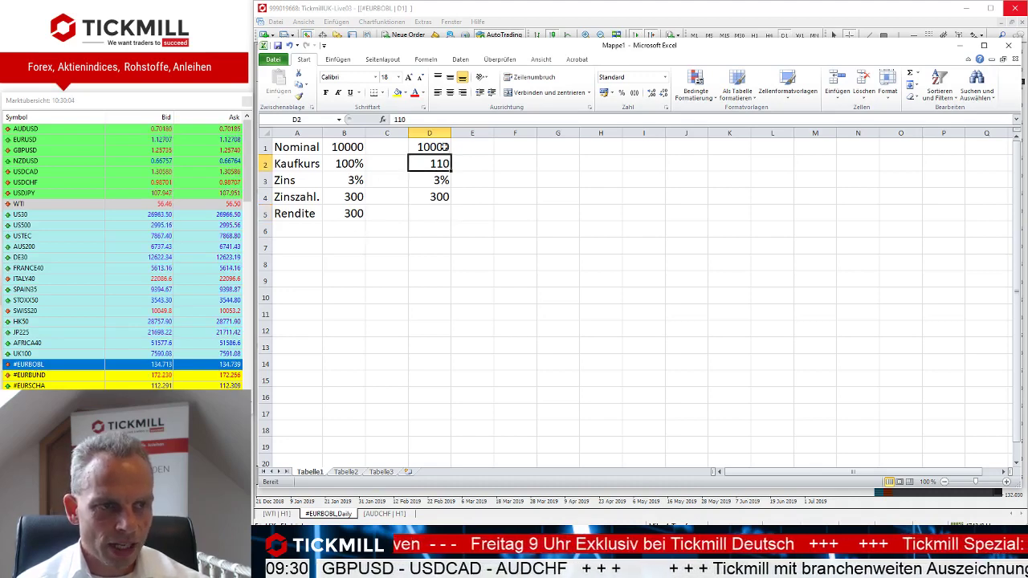
click(456, 120)
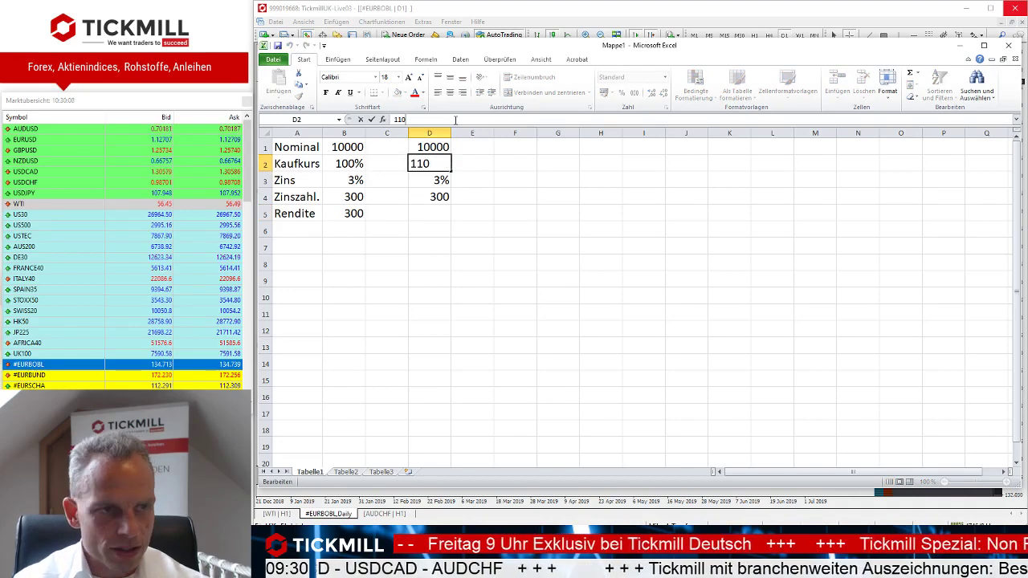
text(%)
key(Return)
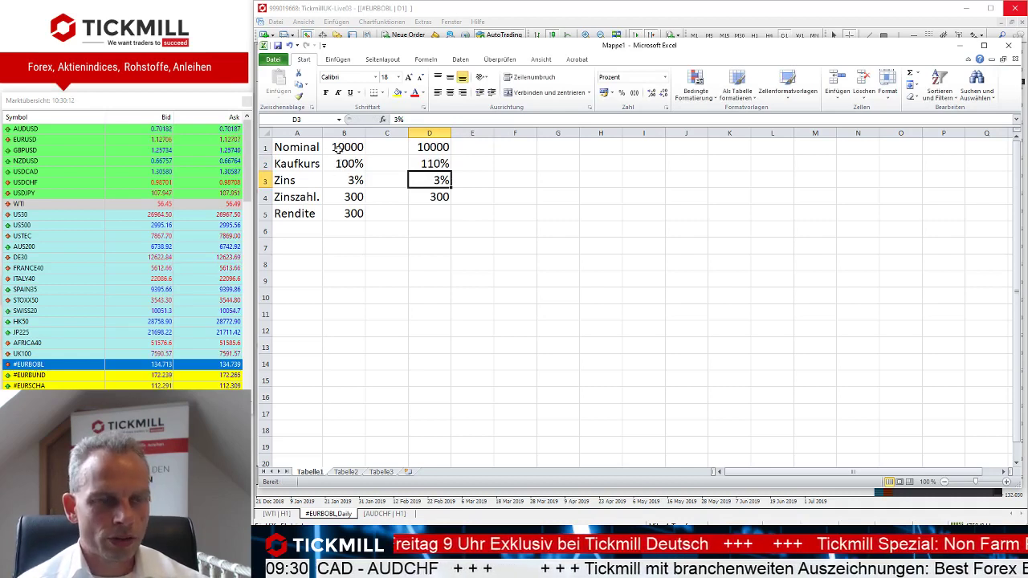
Step: Calculate the second example's yield in D5 with the formula =300-100
click(434, 216)
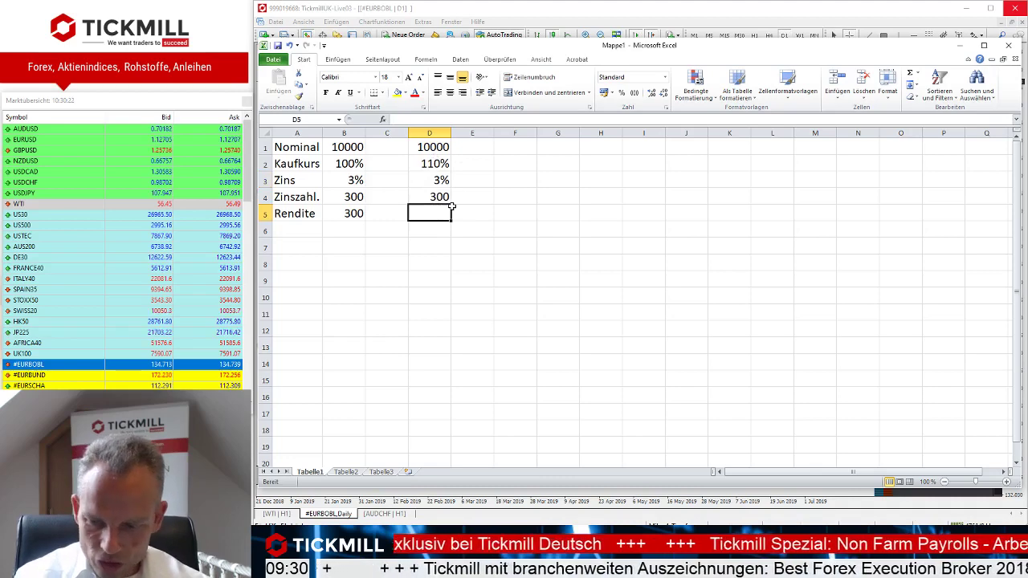
text(300)
key(BackSpace)
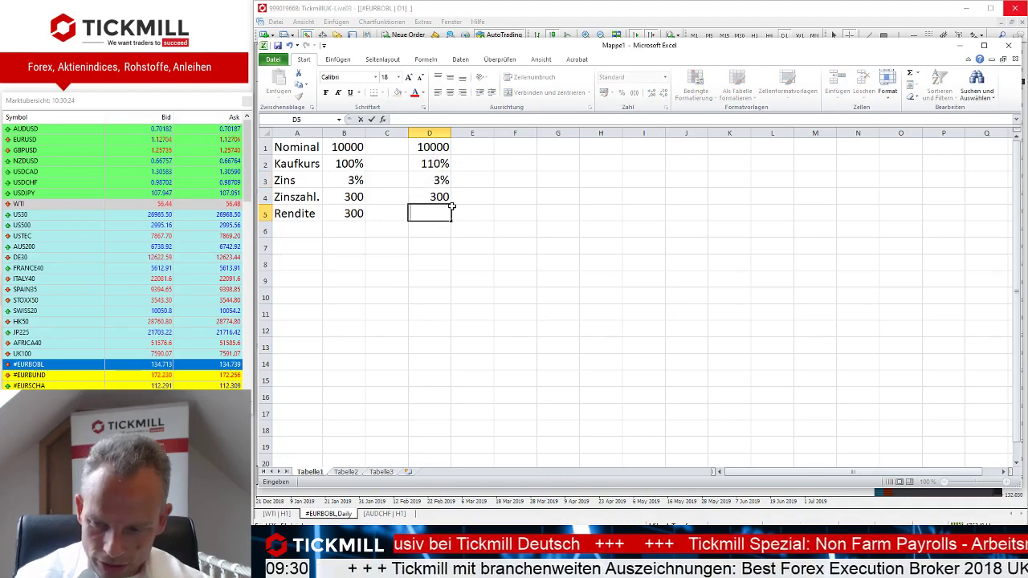
text(=300-)
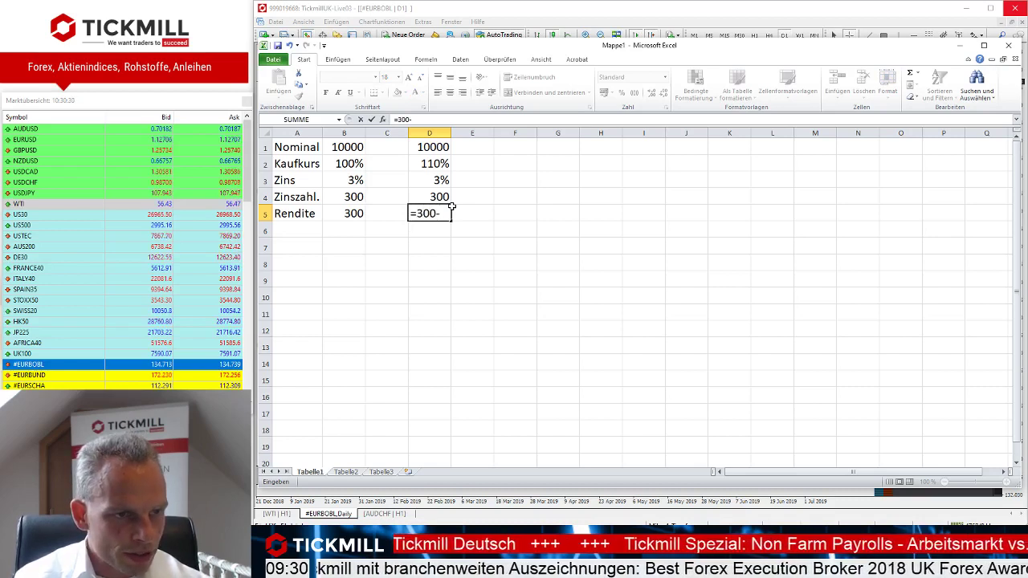
text(111)
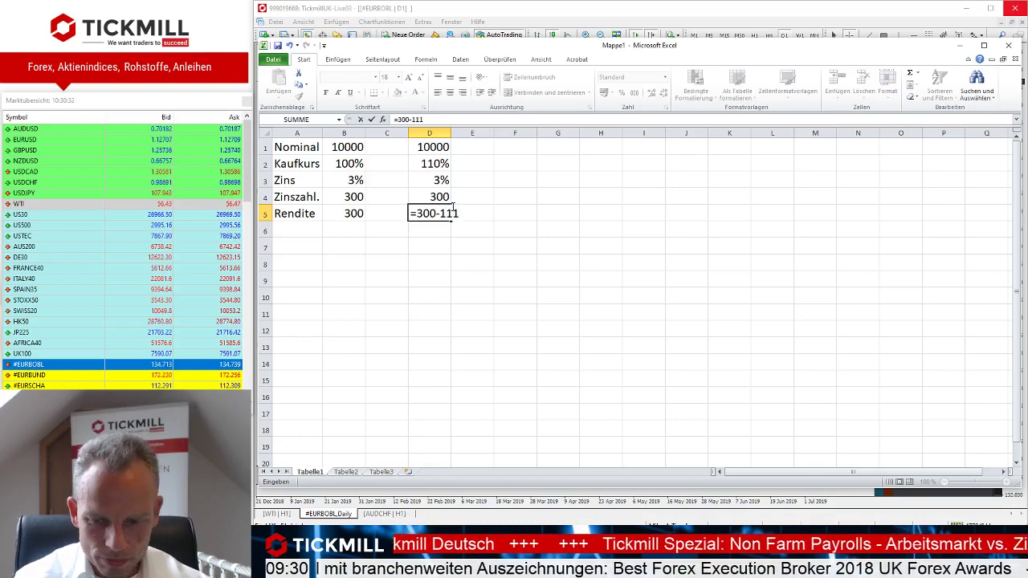
key(BackSpace)
key(BackSpace)
text(0)
key(Return)
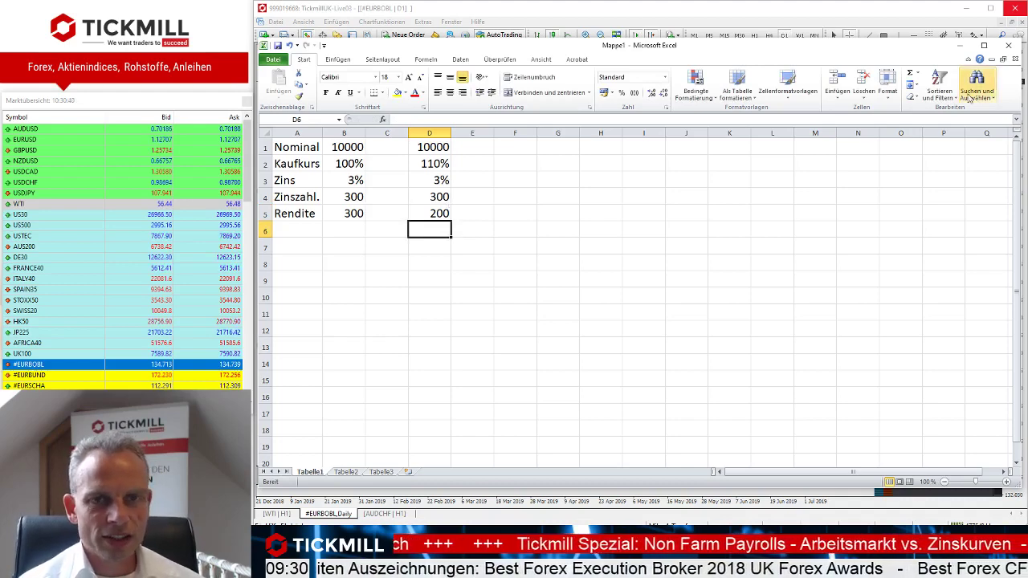
Step: Minimize the Excel workbook and the trading platform to return to the presentation slide on Zinsumfeld
click(958, 46)
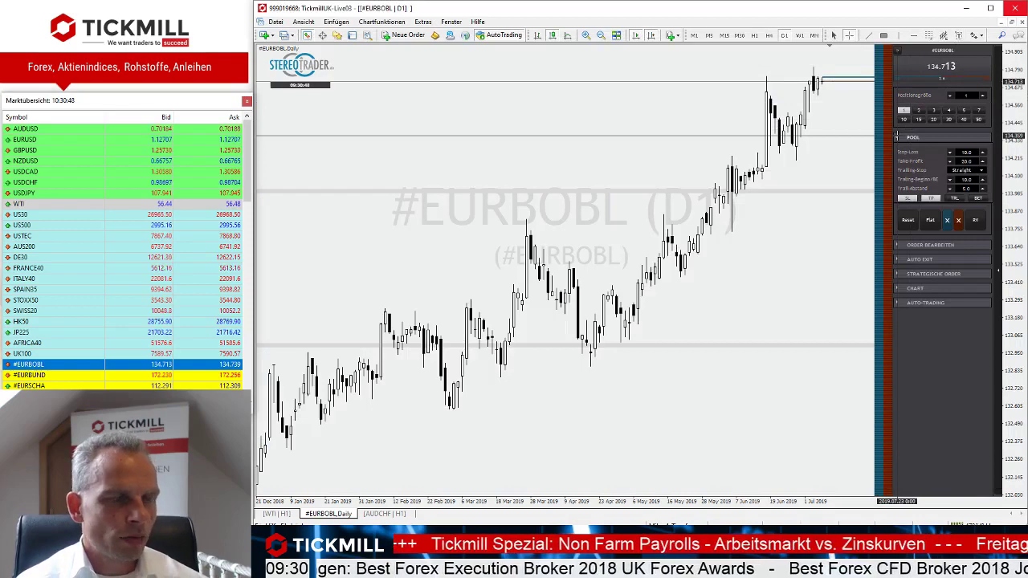
click(971, 9)
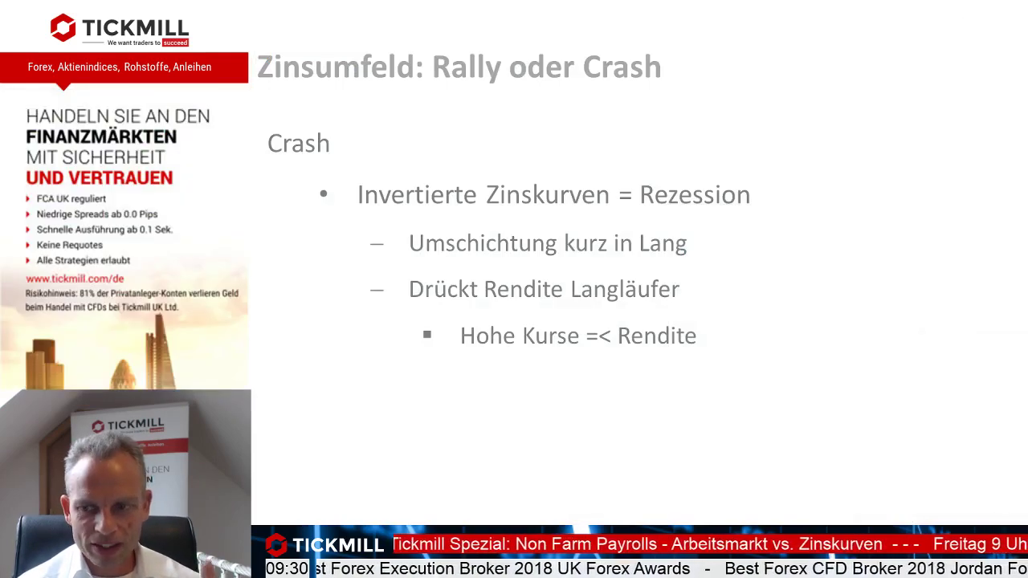